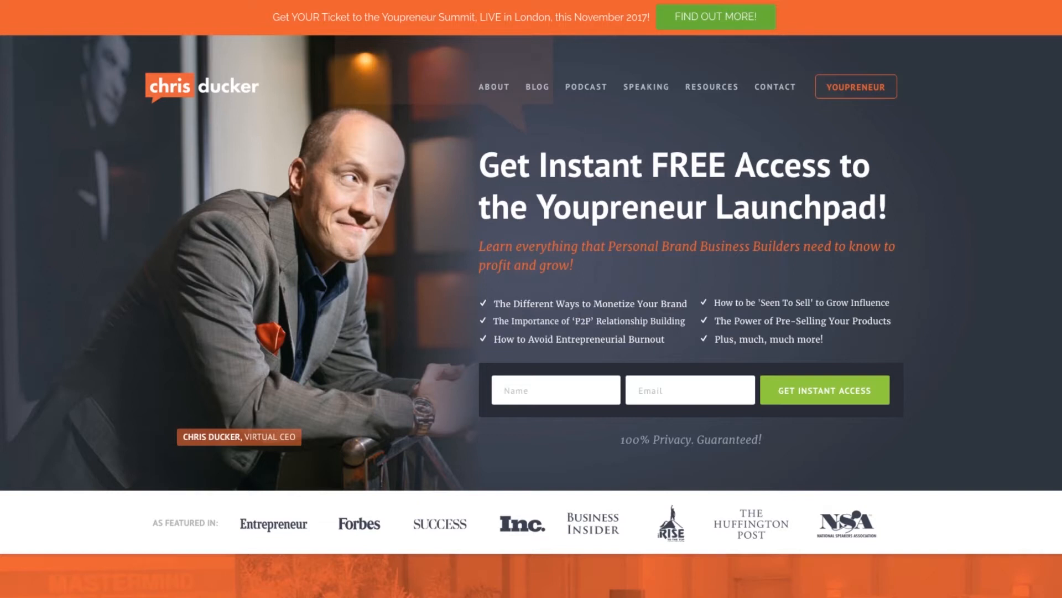
scroll(531, 332, down, 10)
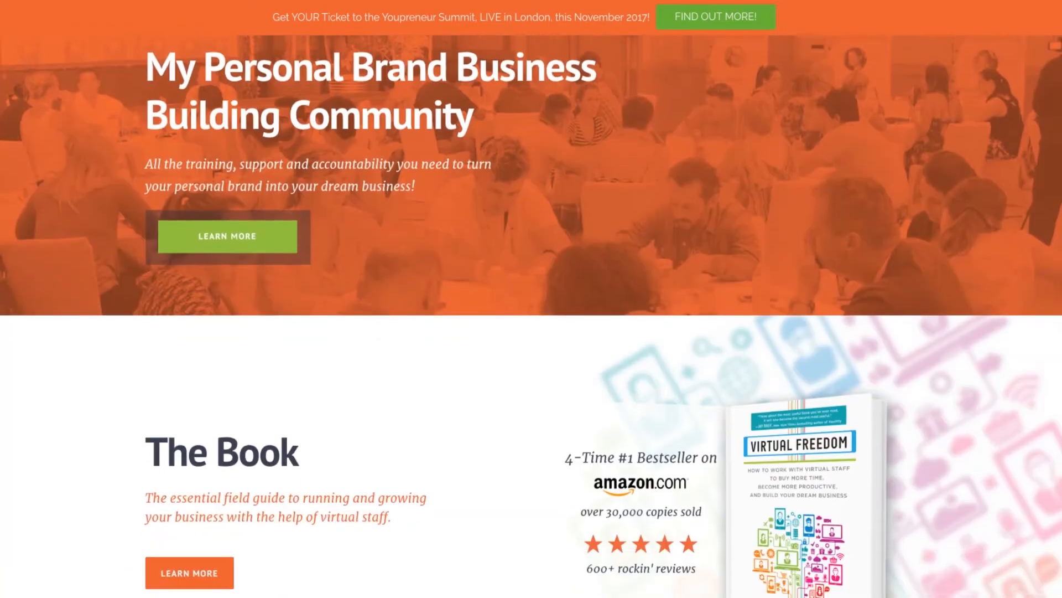
scroll(532, 332, down, 10)
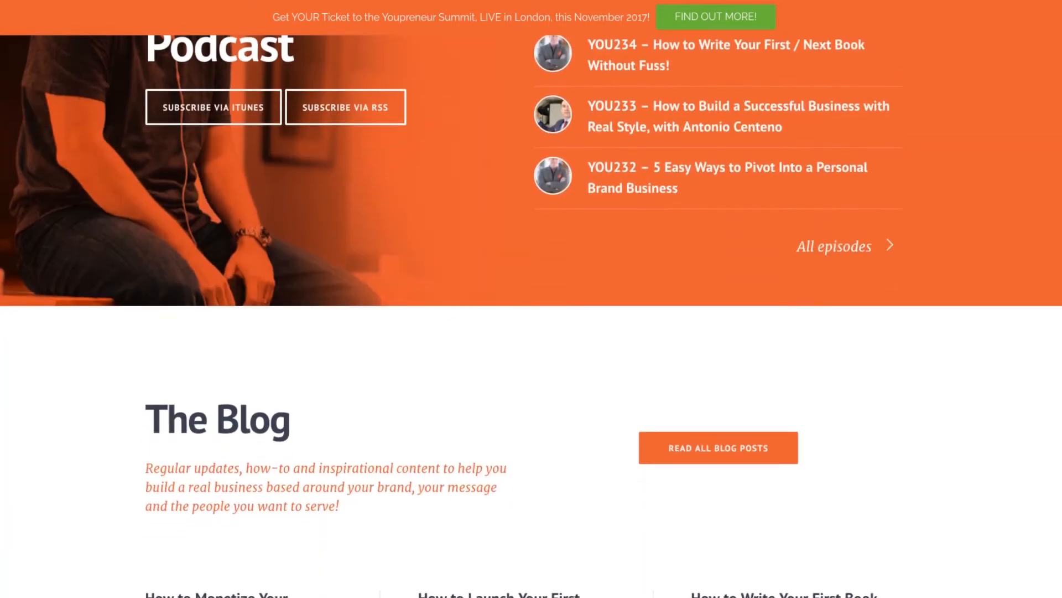
scroll(532, 332, up, 15)
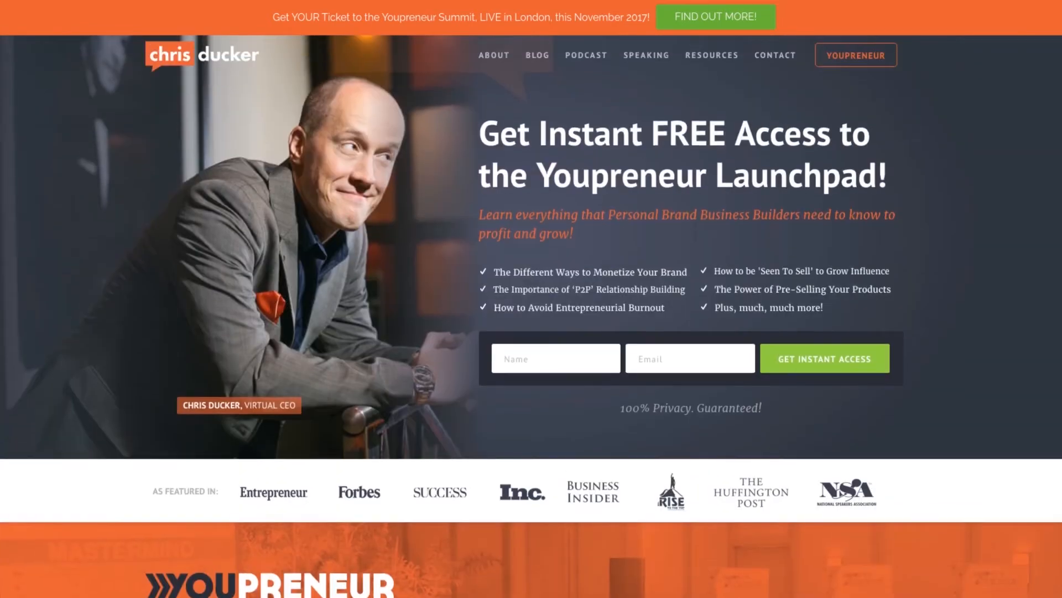
scroll(531, 332, up, 1)
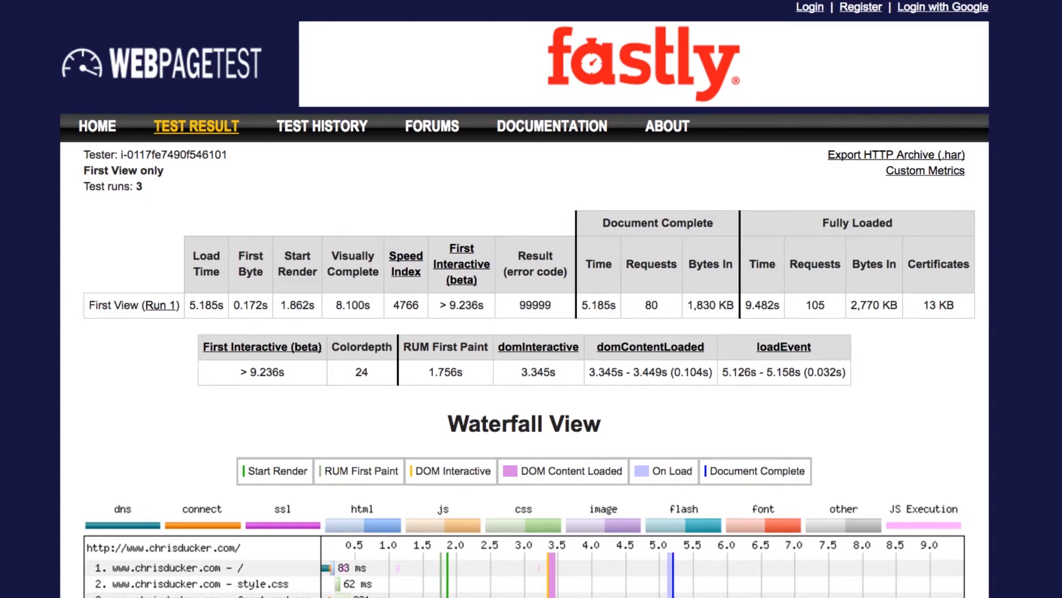
scroll(531, 333, down, 5)
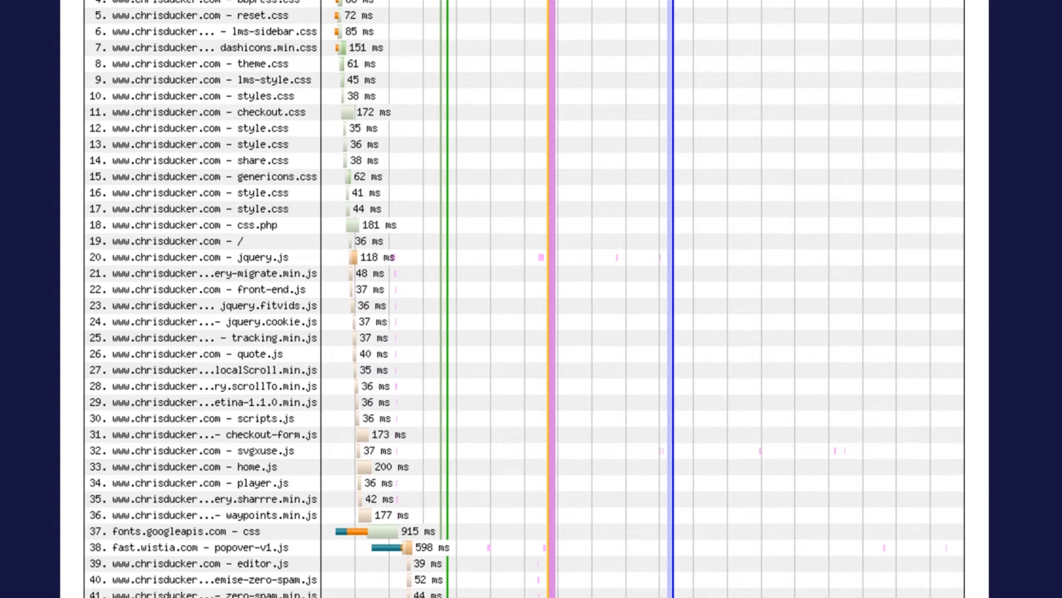
scroll(532, 299, down, 5)
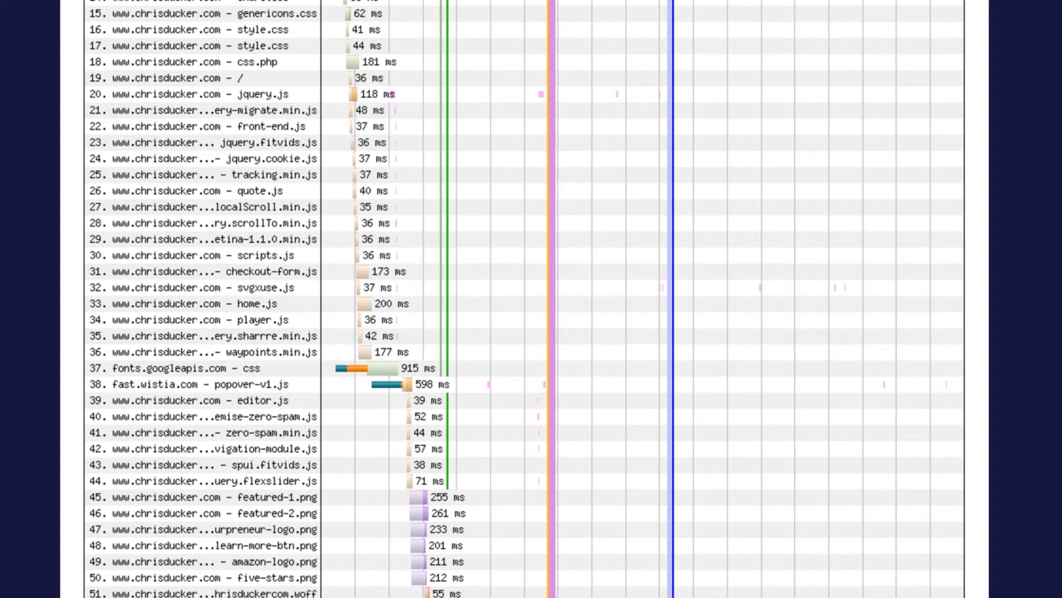
scroll(532, 298, down, 4)
scroll(531, 299, down, 3)
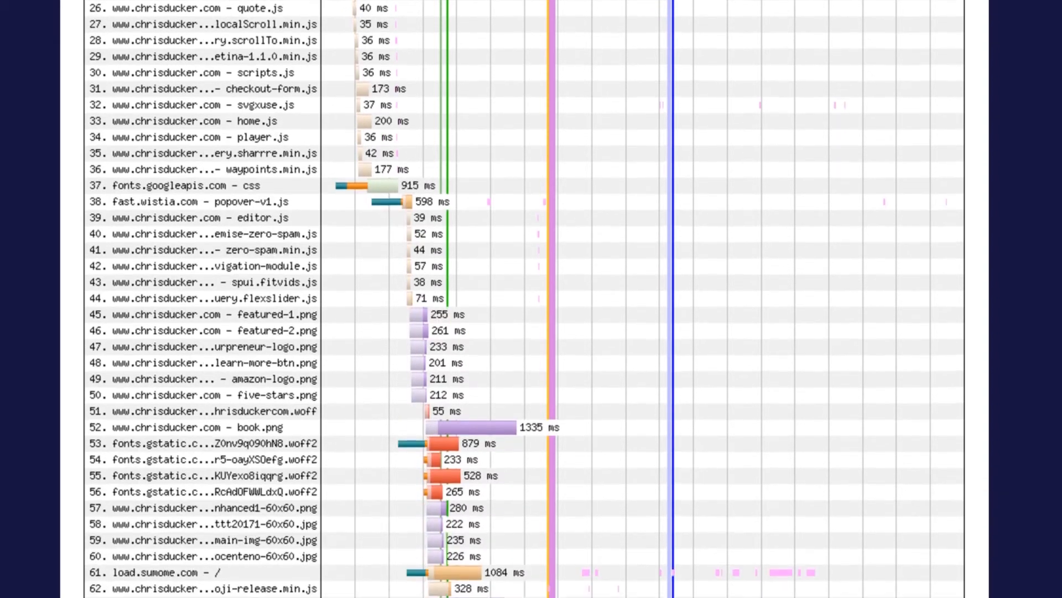
scroll(531, 299, down, 3)
scroll(532, 299, down, 3)
scroll(532, 298, down, 2)
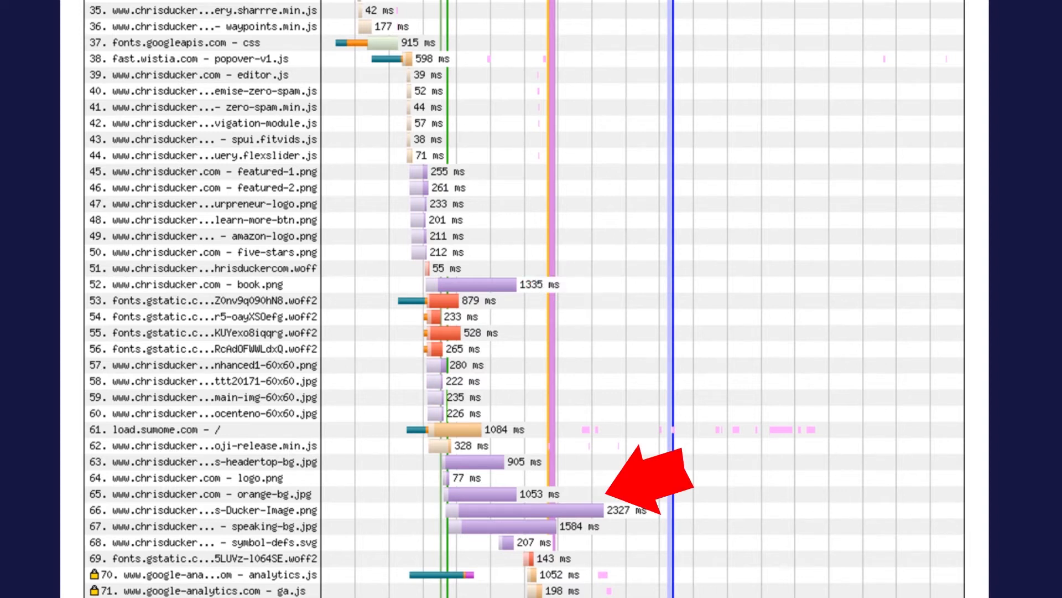
- Show the book.png request details, noting 122.5 KB downloaded
click(198, 284)
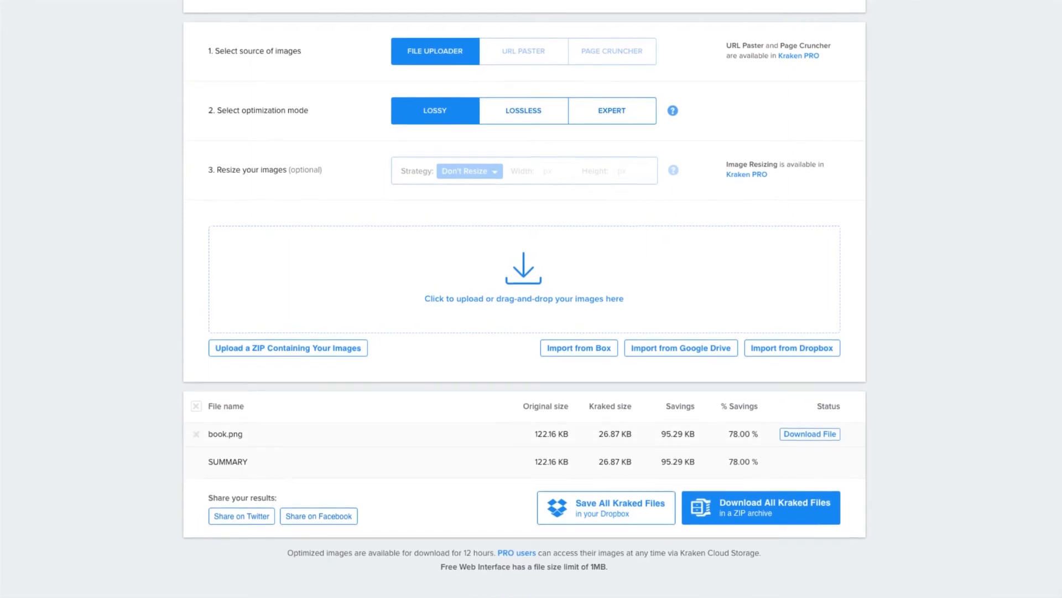
scroll(531, 332, down, 1)
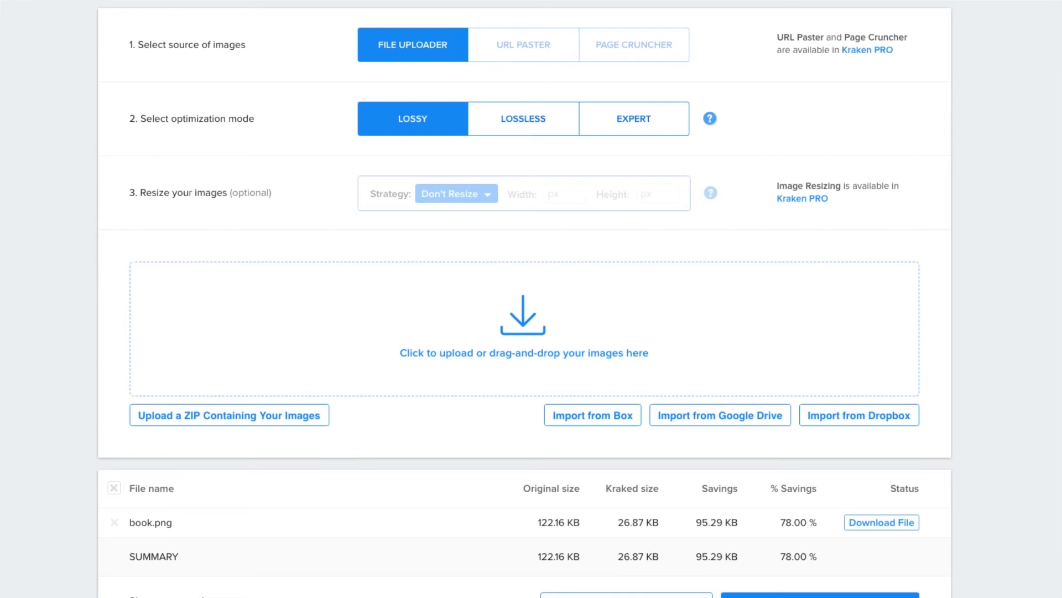
scroll(532, 332, down, 5)
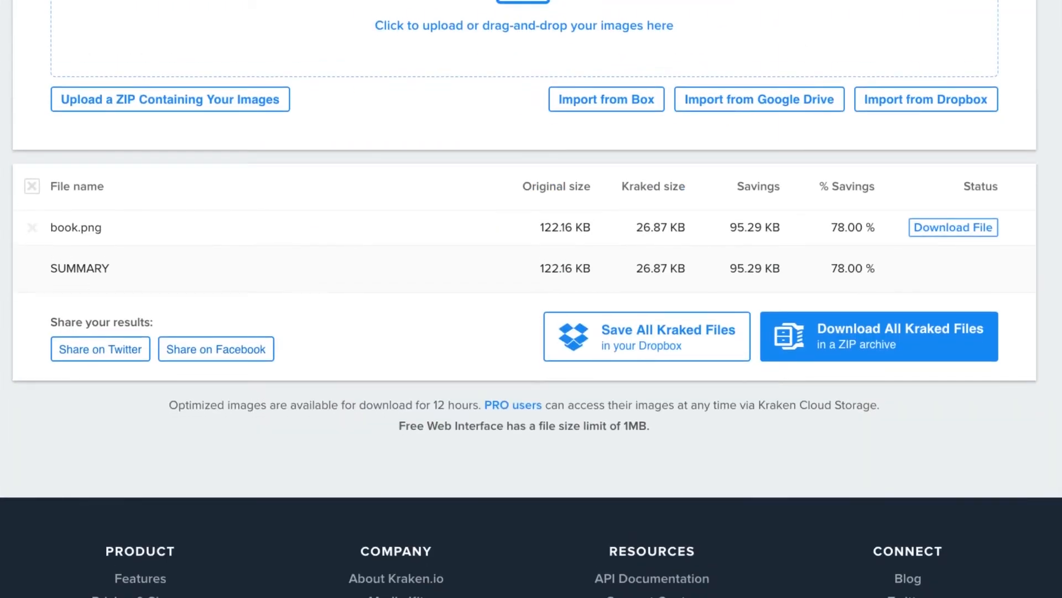
- Highlight book.png's original size and its 95.29 KB, 78% savings in Kraken.io
drag(539, 227, 591, 226)
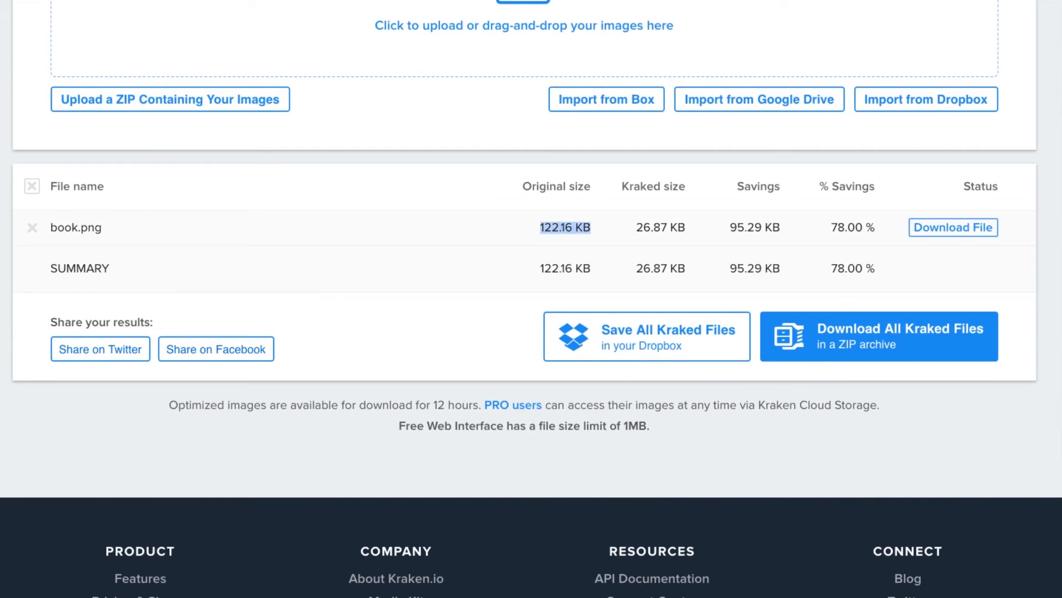
drag(731, 227, 879, 227)
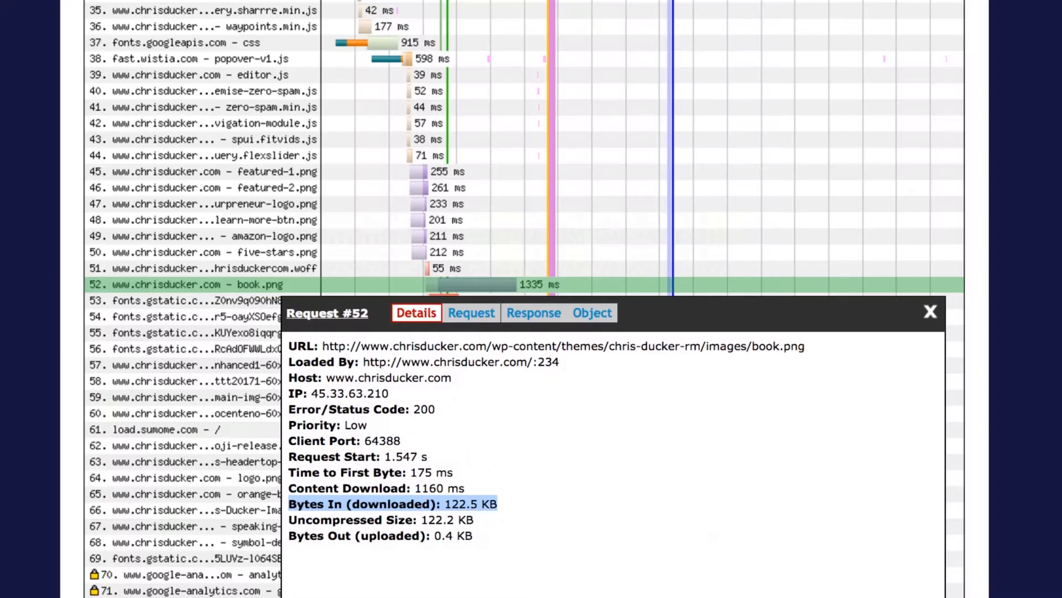
- Briefly check the five-stars.png request details and dismiss them
click(214, 252)
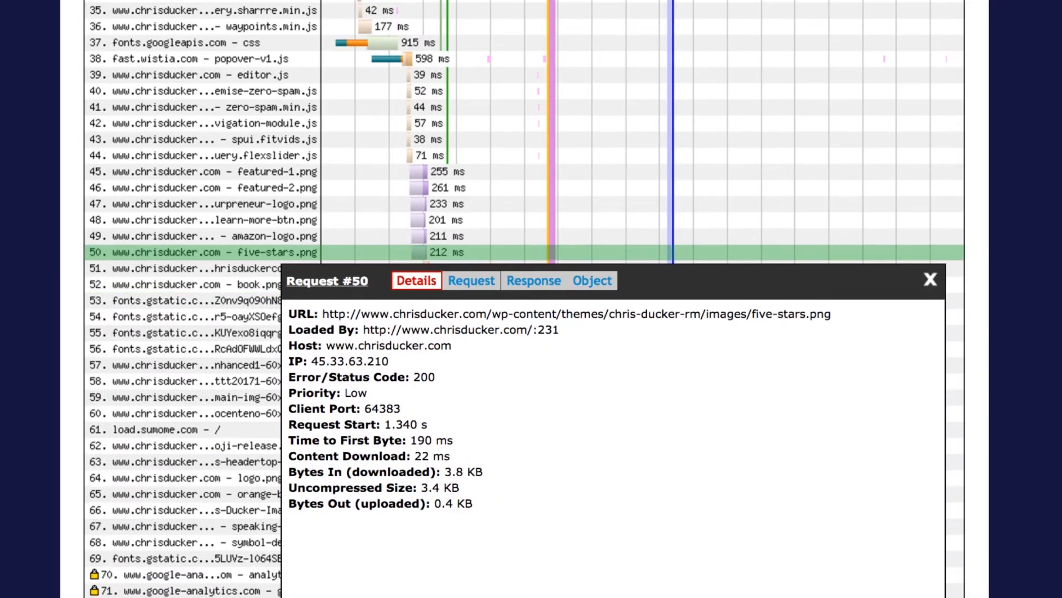
click(930, 280)
scroll(532, 332, down, 5)
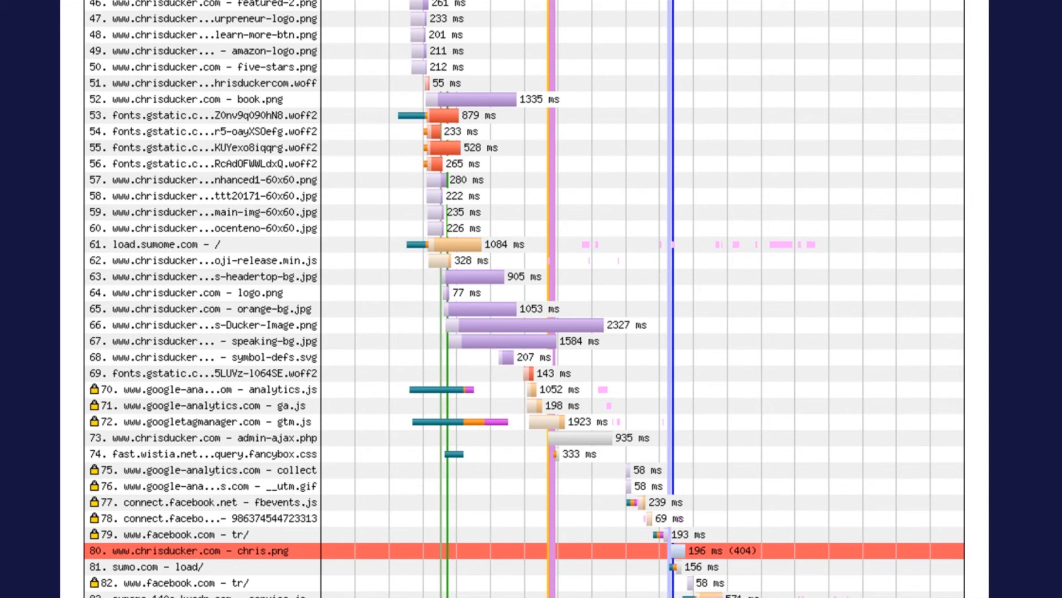
- Show Chris-Ducker-Image.png details, highlighting its 633.0 KB size and full URL
click(214, 324)
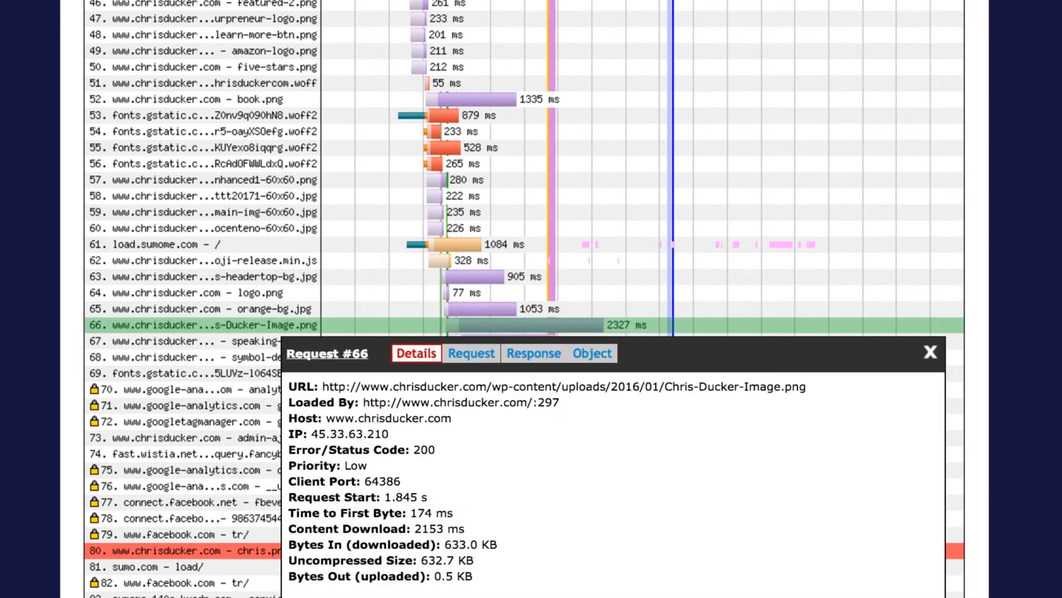
drag(497, 544, 444, 543)
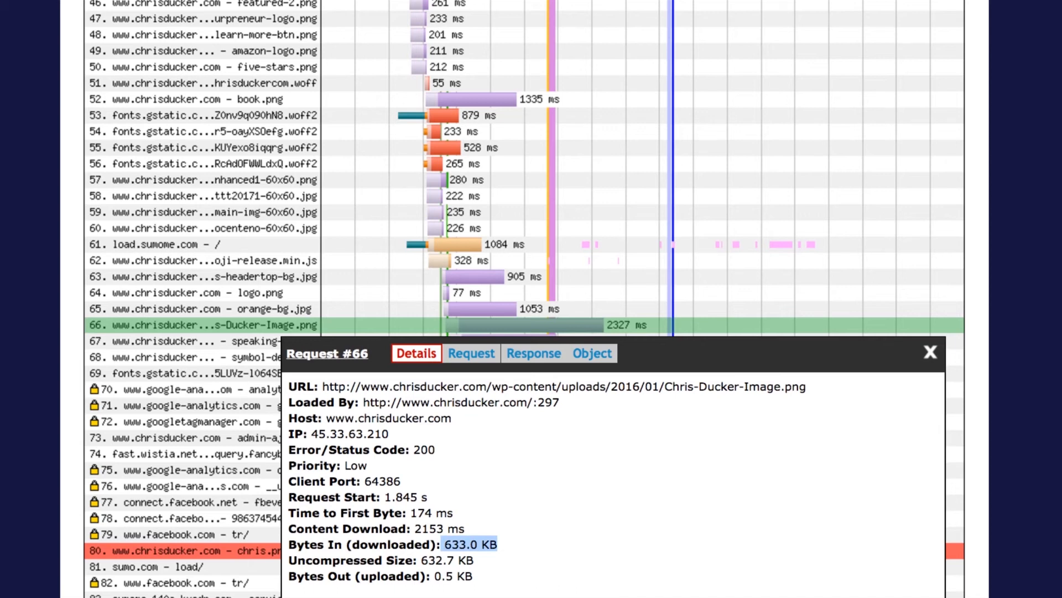
drag(805, 386, 323, 387)
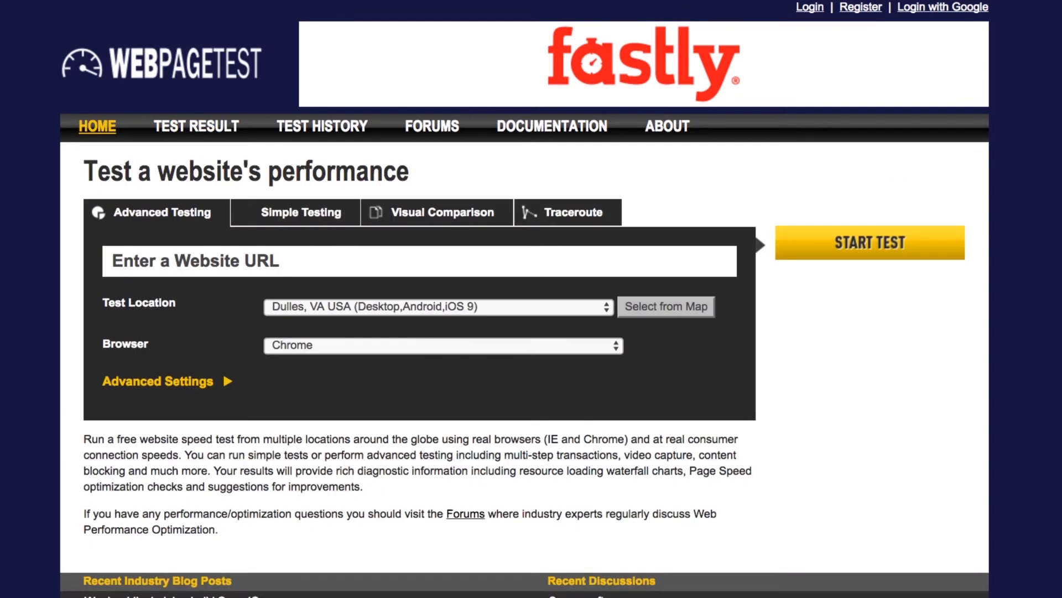
- Start a new test for cookieandkate.com from the URL field and location setting
click(419, 260)
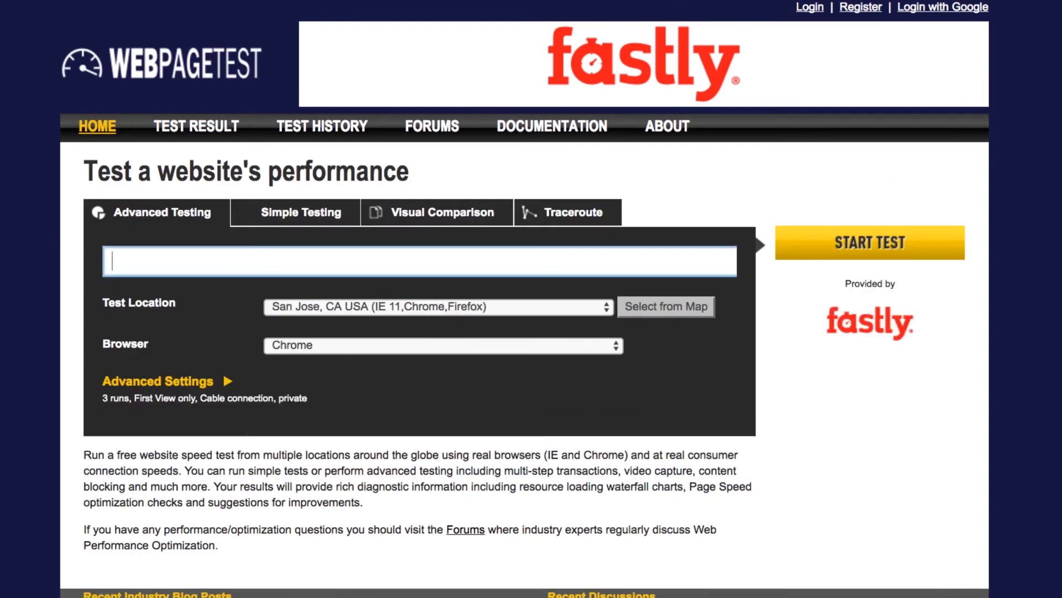
key(Tab)
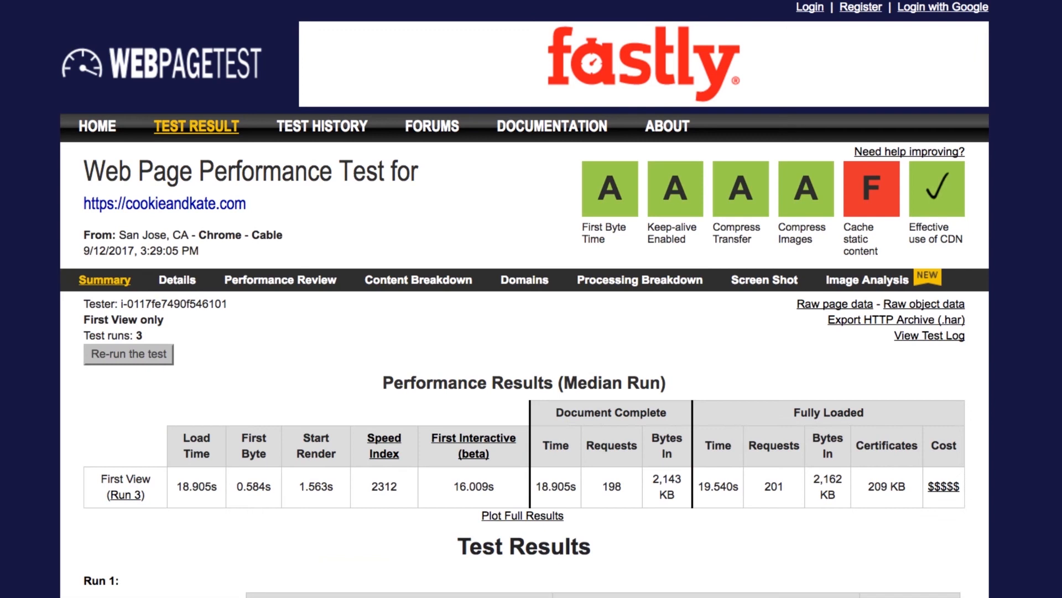
scroll(531, 332, down, 1)
scroll(531, 332, down, 8)
scroll(531, 333, down, 4)
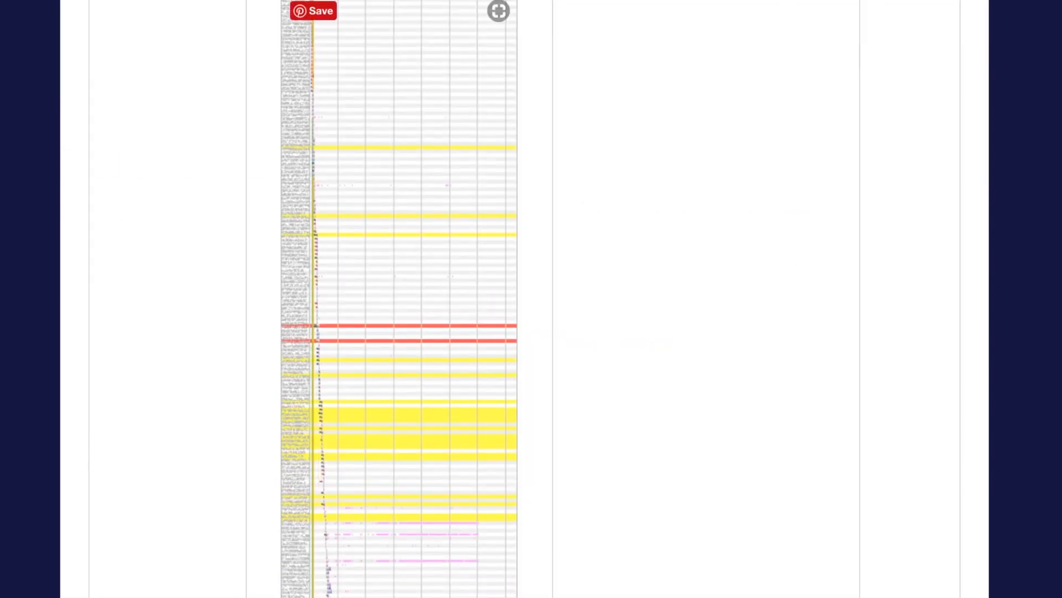
- Open the Run 1 details page for cookieandkate.com to review its waterfall
click(399, 249)
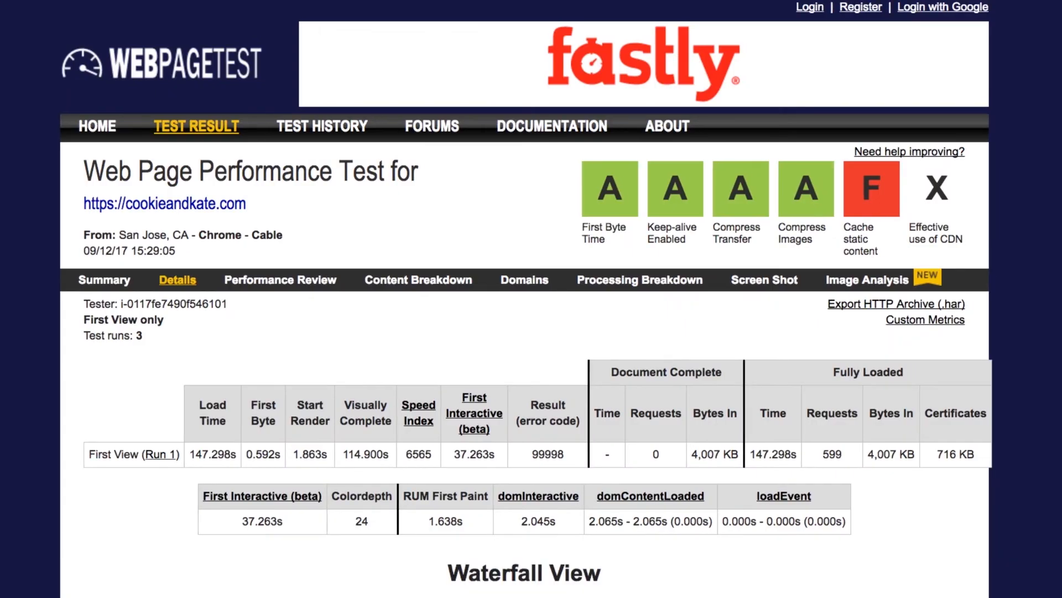
scroll(532, 332, down, 5)
scroll(531, 332, down, 8)
scroll(532, 332, down, 4)
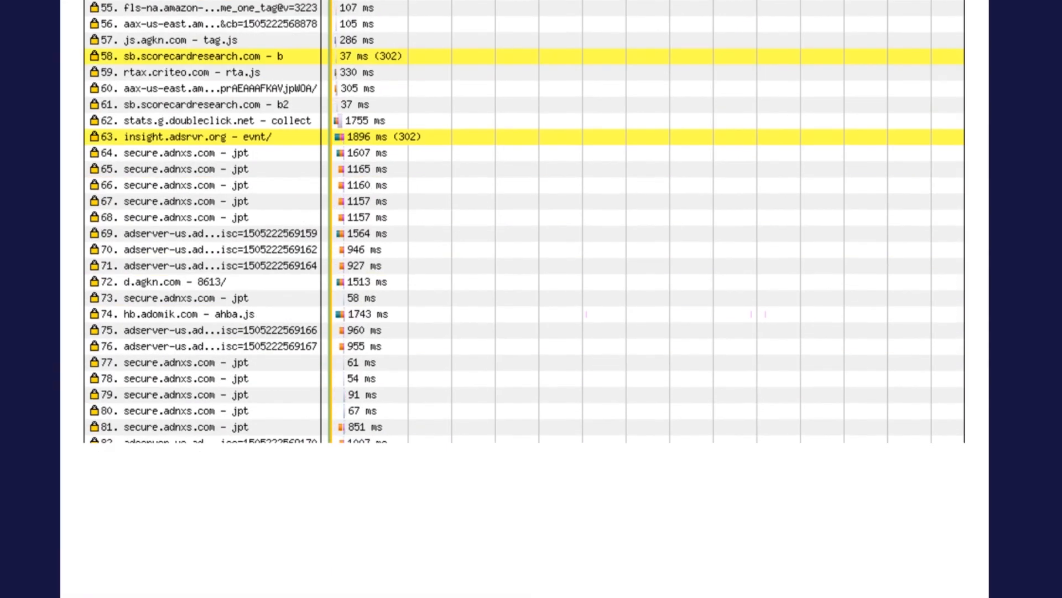
scroll(531, 332, up, 4)
scroll(532, 332, up, 3)
scroll(531, 333, down, 10)
scroll(531, 331, down, 8)
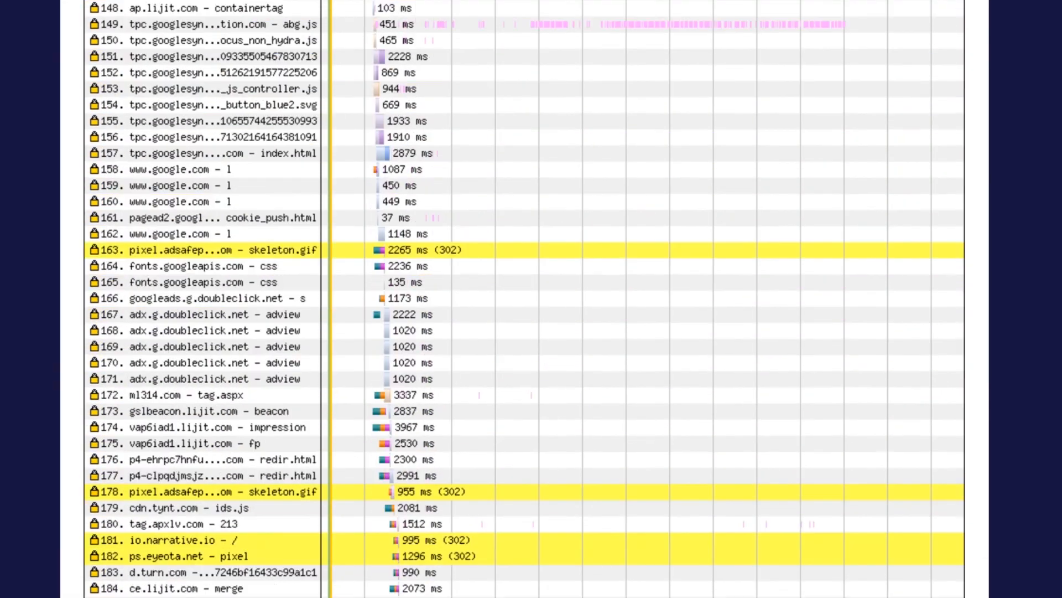
scroll(531, 332, down, 3)
scroll(532, 333, up, 12)
scroll(531, 332, up, 3)
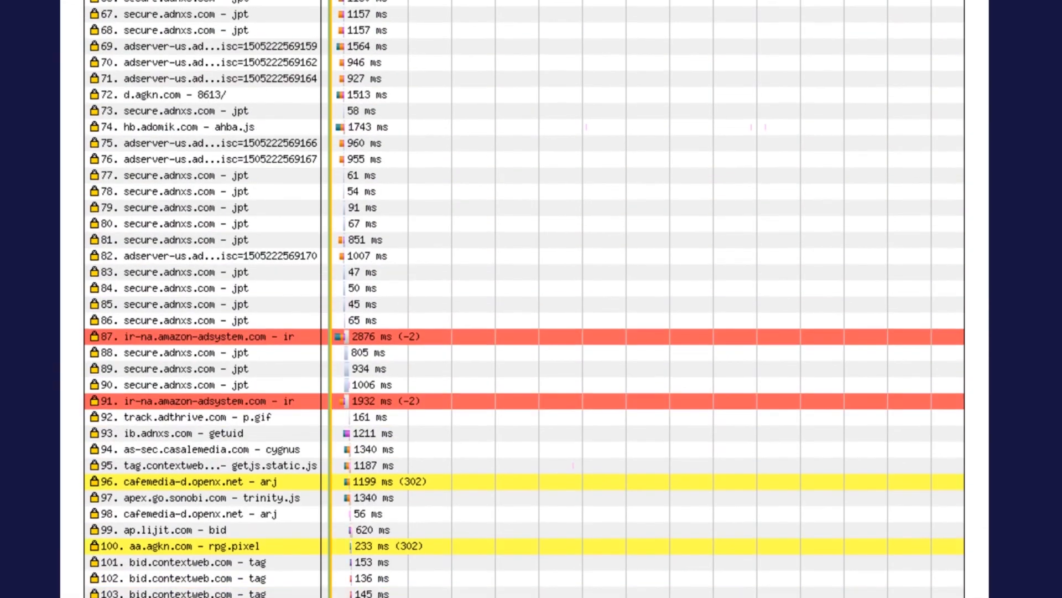
scroll(531, 332, up, 8)
scroll(531, 332, up, 5)
scroll(531, 332, up, 8)
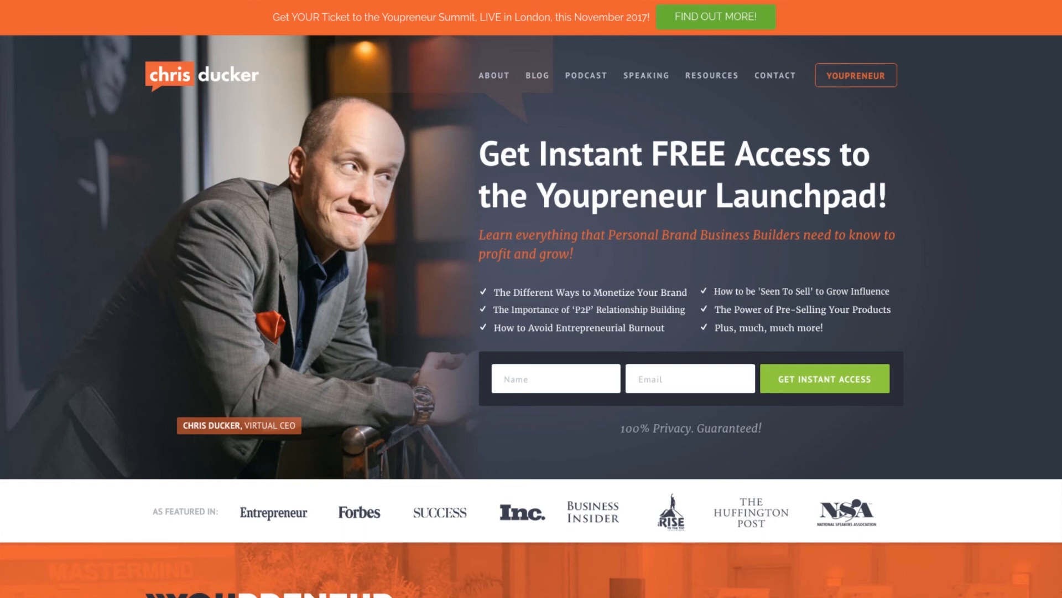
scroll(531, 333, down, 5)
scroll(532, 332, down, 5)
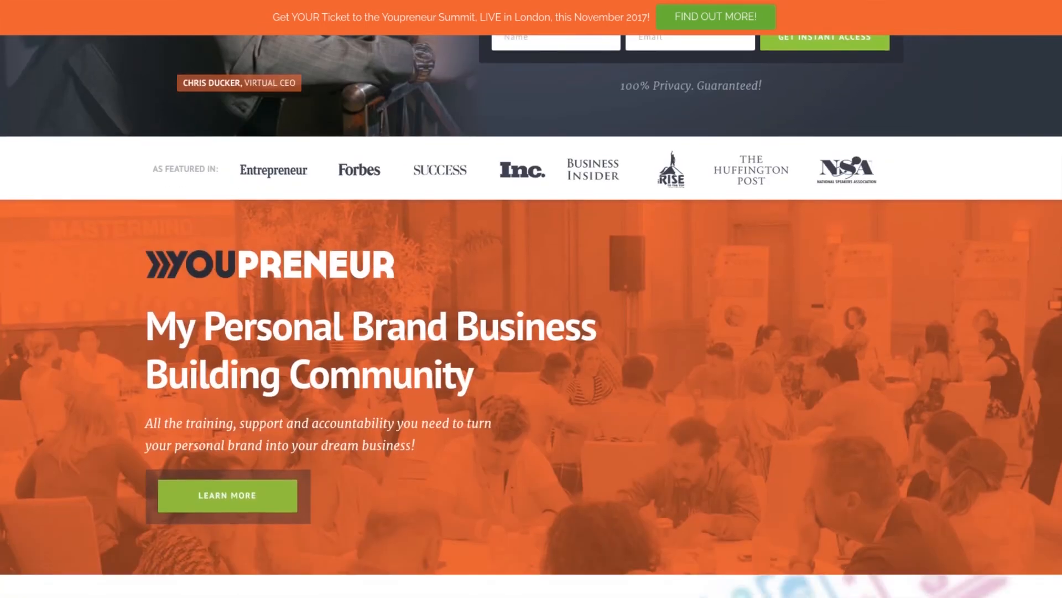